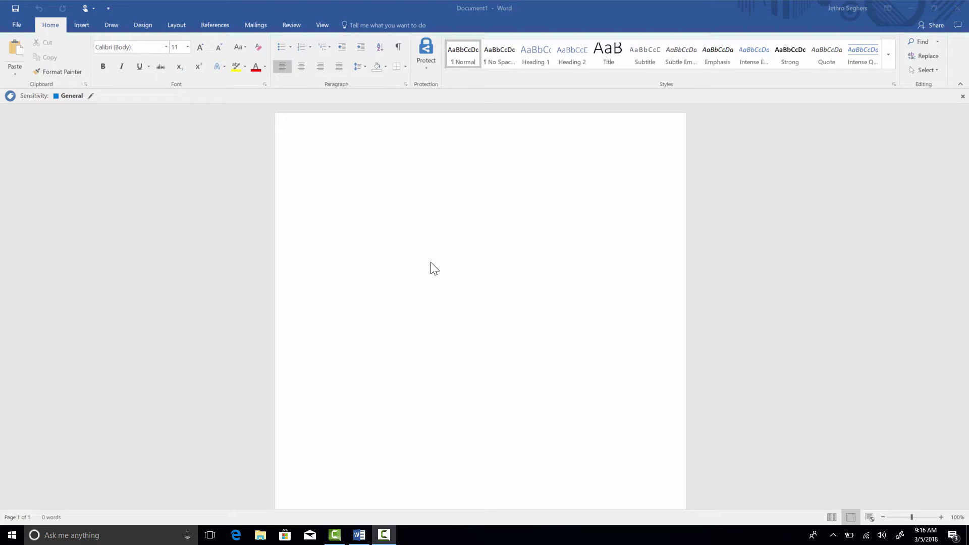
- Paste the American Express card number into the body of the blank document
{"action": "left_click", "coordinate": [372, 178]}
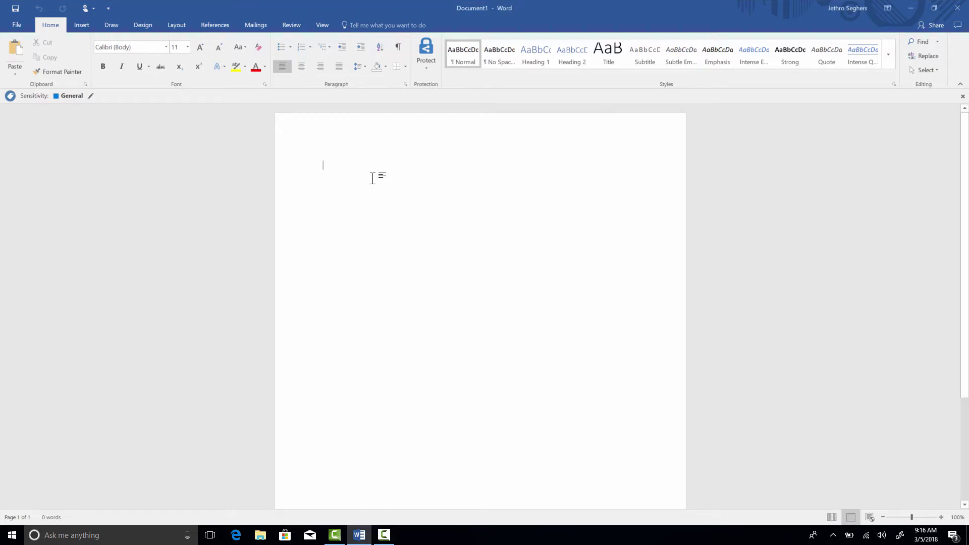
{"action": "key", "text": "ctrl+v"}
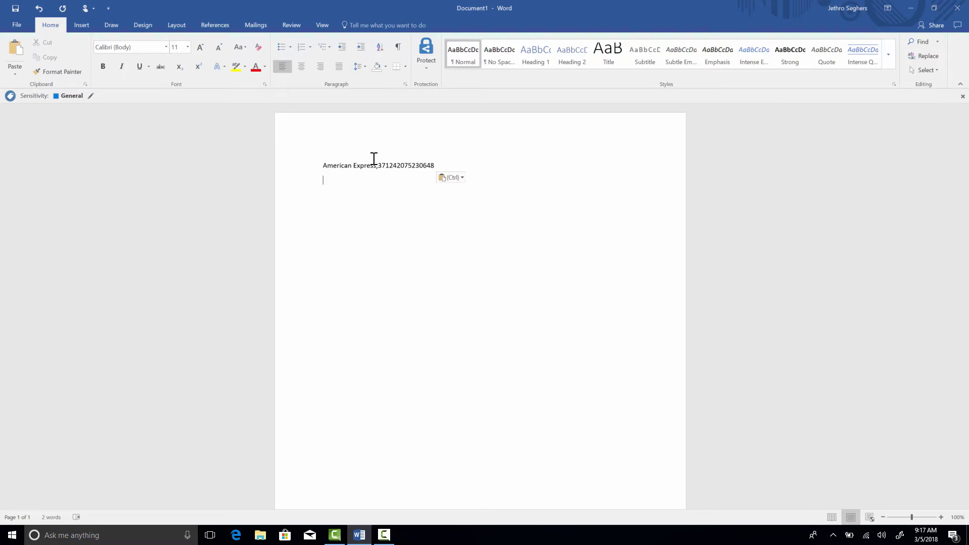
- Save the document to the TestAAD site's Documents library as "American Express _ Sensitive Data _ Do Not Share"
{"action": "left_click", "coordinate": [13, 24]}
{"action": "left_click", "coordinate": [23, 108]}
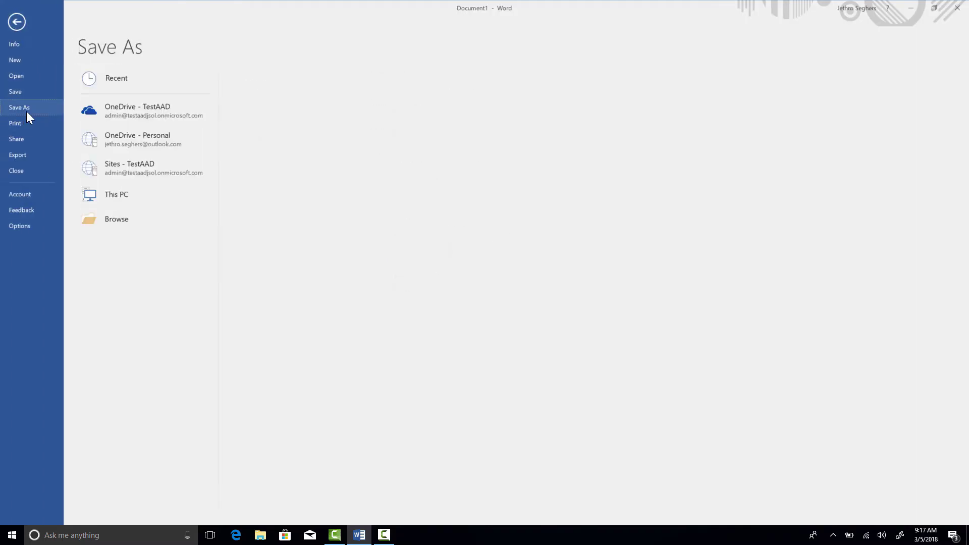
{"action": "left_click", "coordinate": [134, 175]}
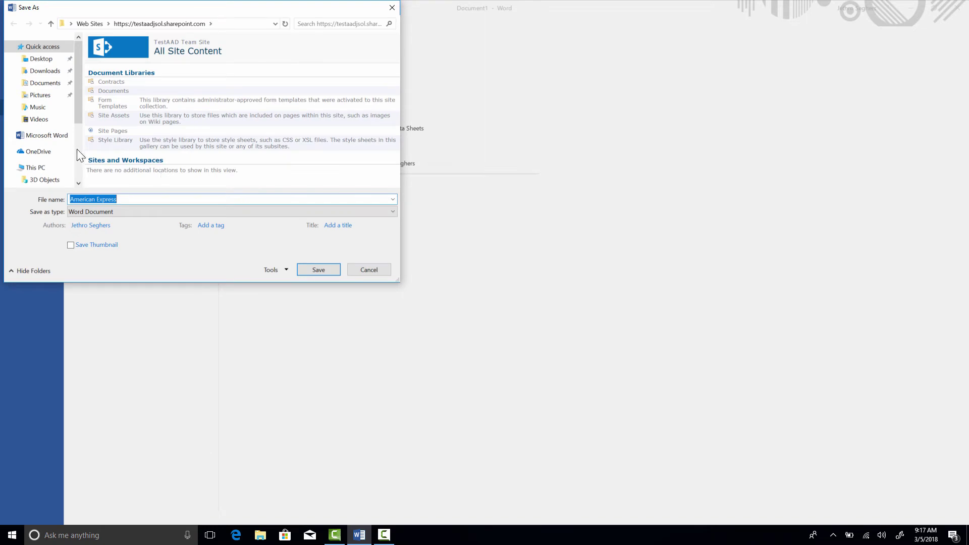
{"action": "left_click", "coordinate": [117, 91]}
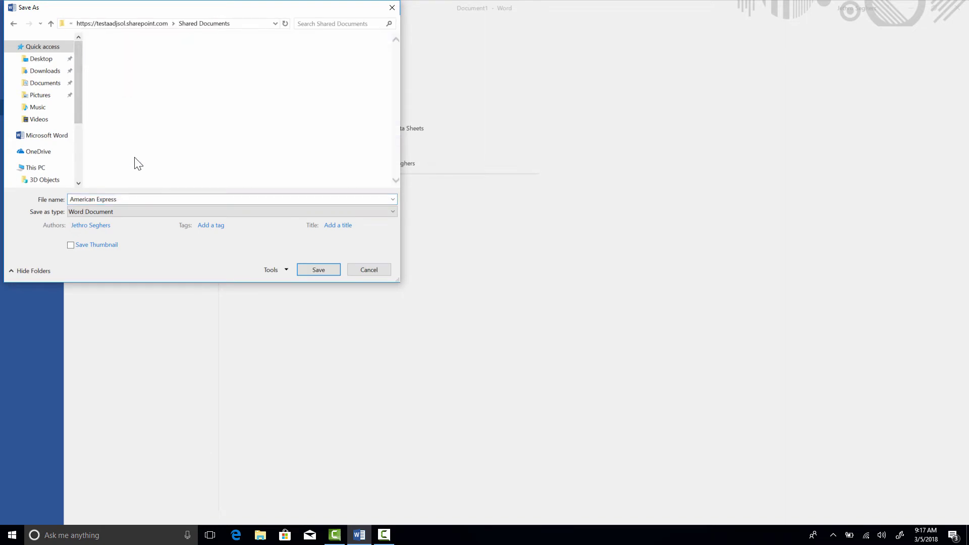
{"action": "left_click", "coordinate": [138, 200]}
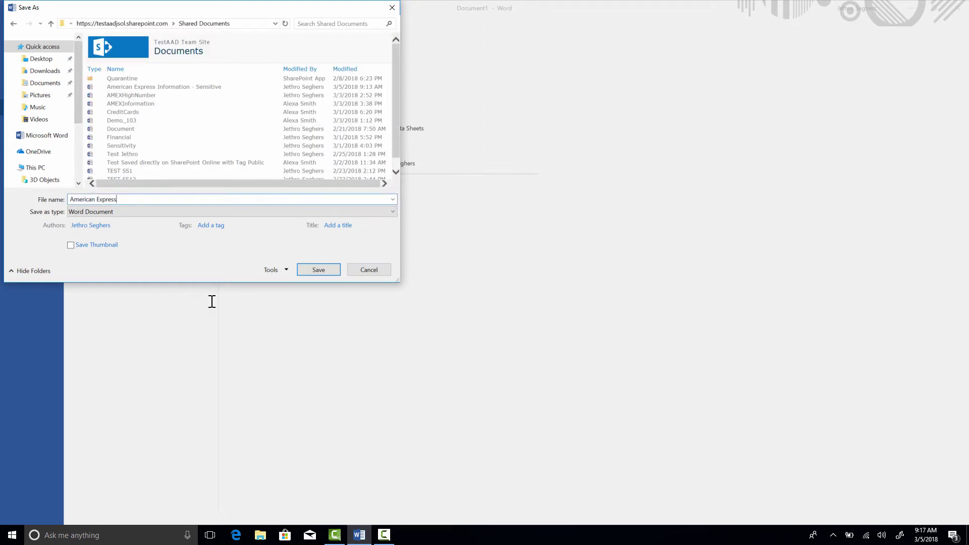
{"action": "type", "text": "_ Sensitive Data _ Do Not Share"}
{"action": "left_click", "coordinate": [314, 271]}
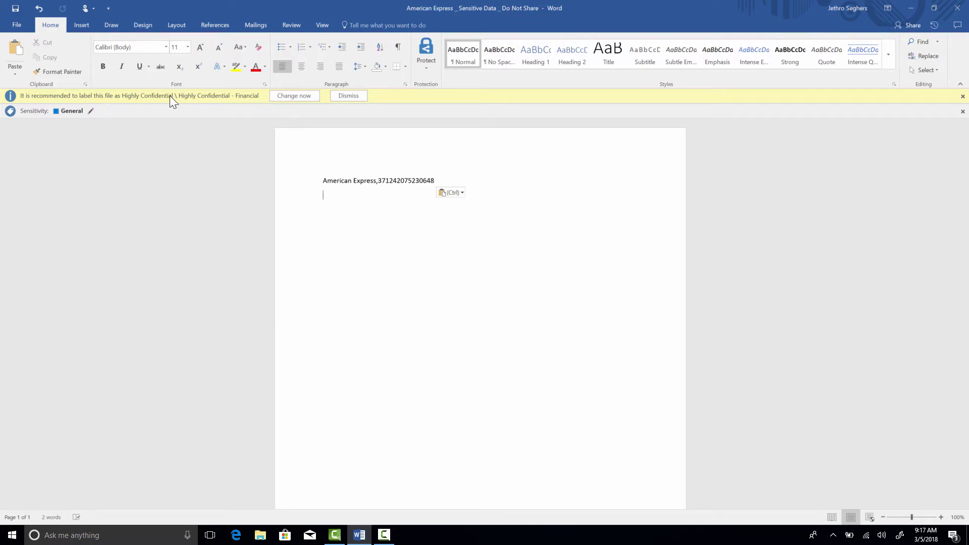
- Apply the recommended Highly Confidential - Financial label, check the document's protection info and save the document
{"action": "left_click", "coordinate": [293, 95]}
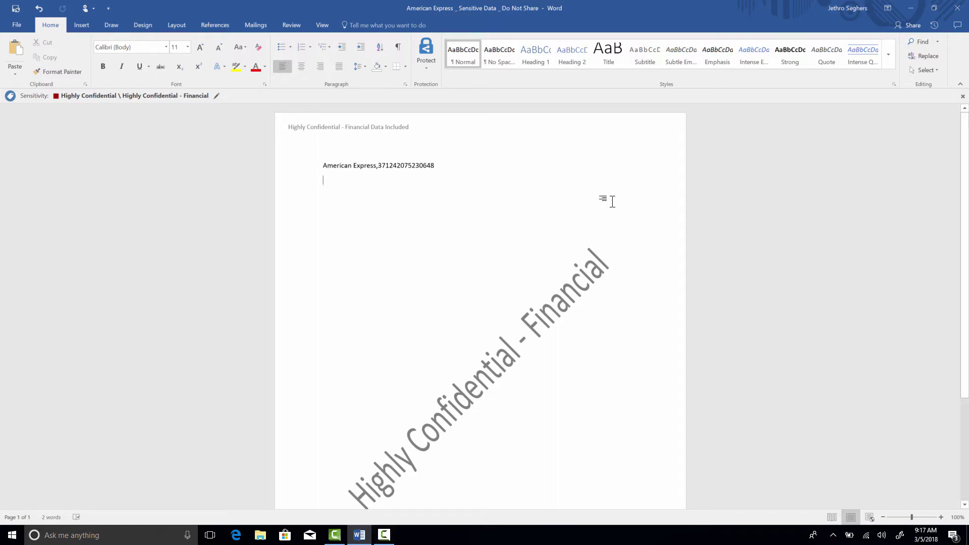
{"action": "left_click", "coordinate": [17, 25]}
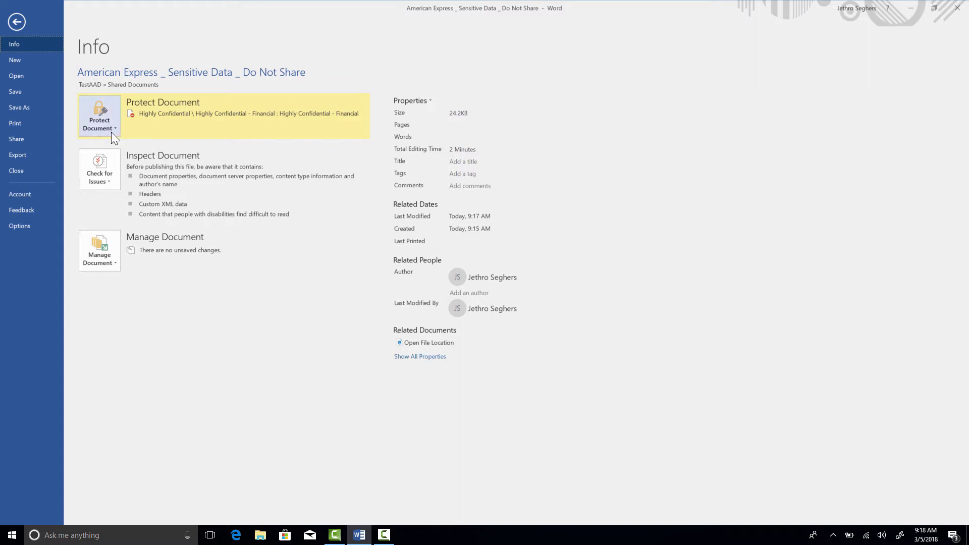
{"action": "left_click", "coordinate": [19, 23]}
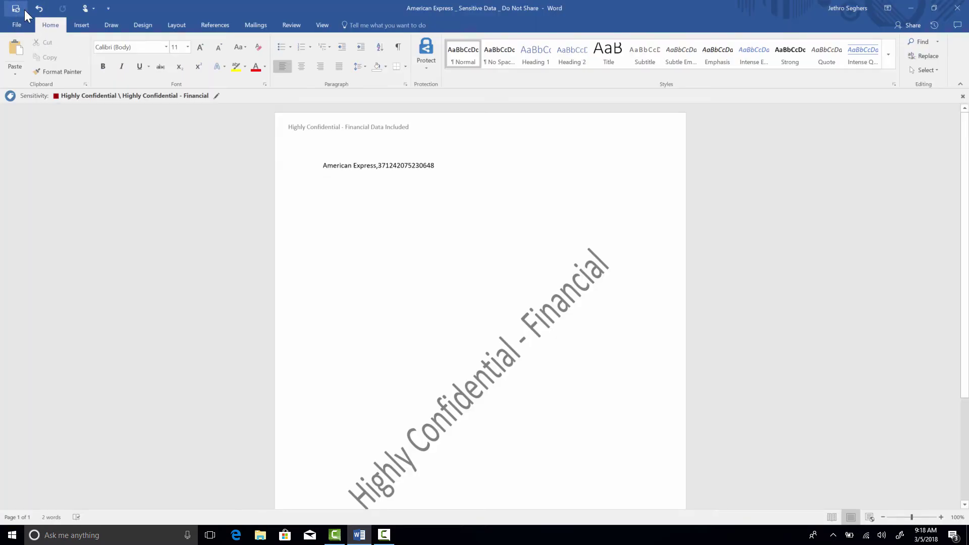
{"action": "left_click", "coordinate": [24, 10]}
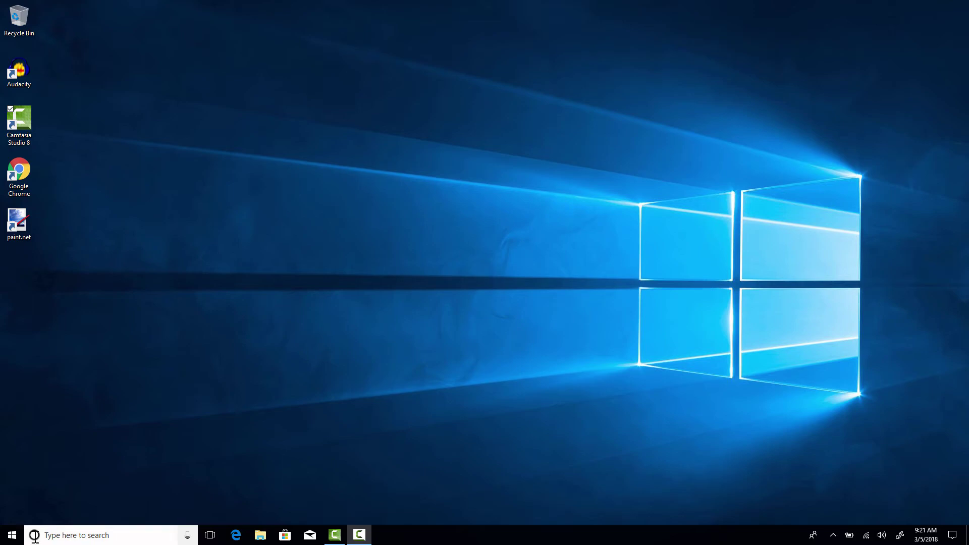
- Start Word 2016 and open "American Express _ Sensitive Data _ Do Not Share" from the TestAAD site's Documents library
{"action": "left_click", "coordinate": [12, 535]}
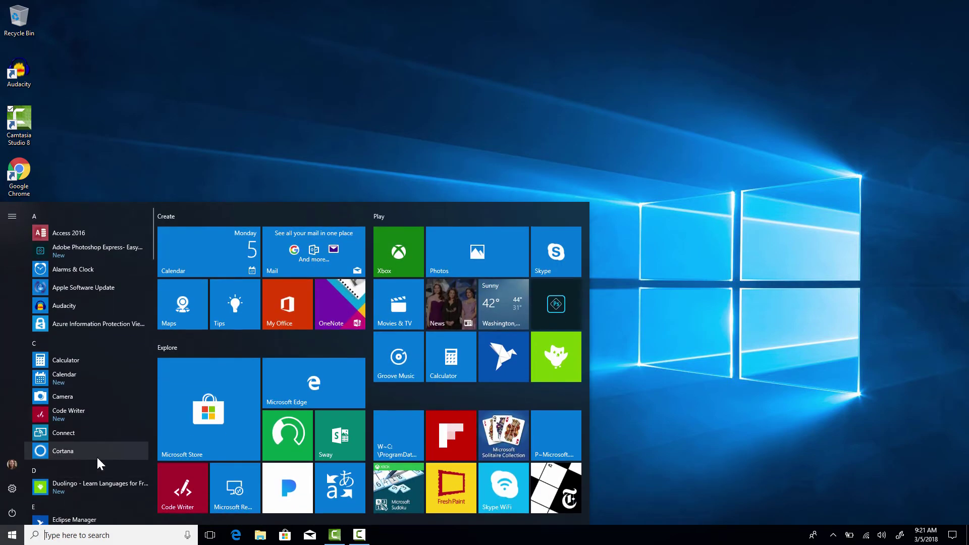
{"action": "type", "text": "word"}
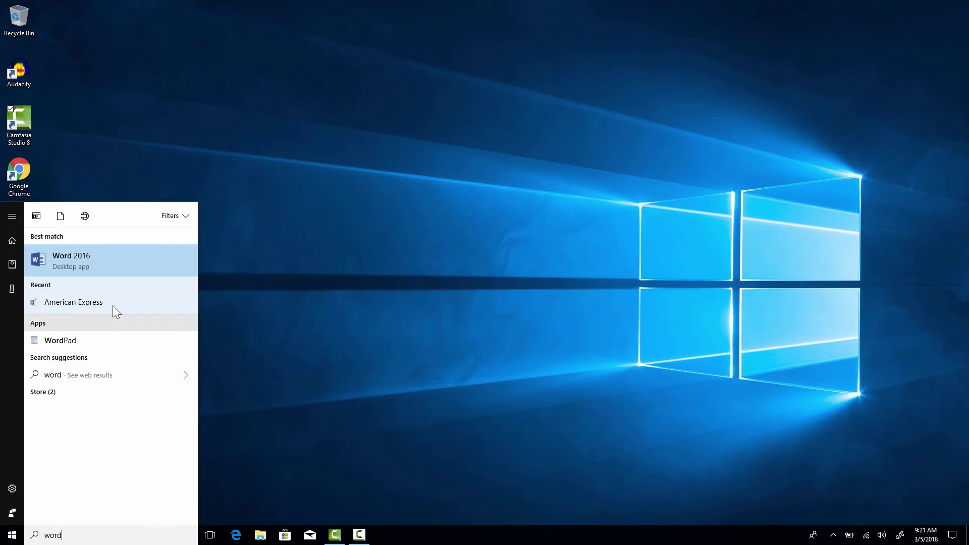
{"action": "left_click", "coordinate": [86, 258]}
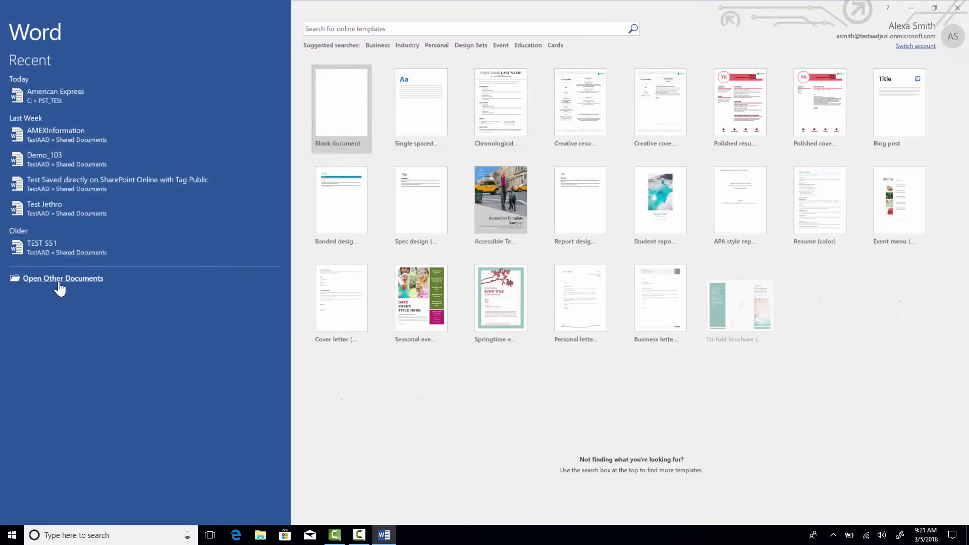
{"action": "left_click", "coordinate": [58, 279]}
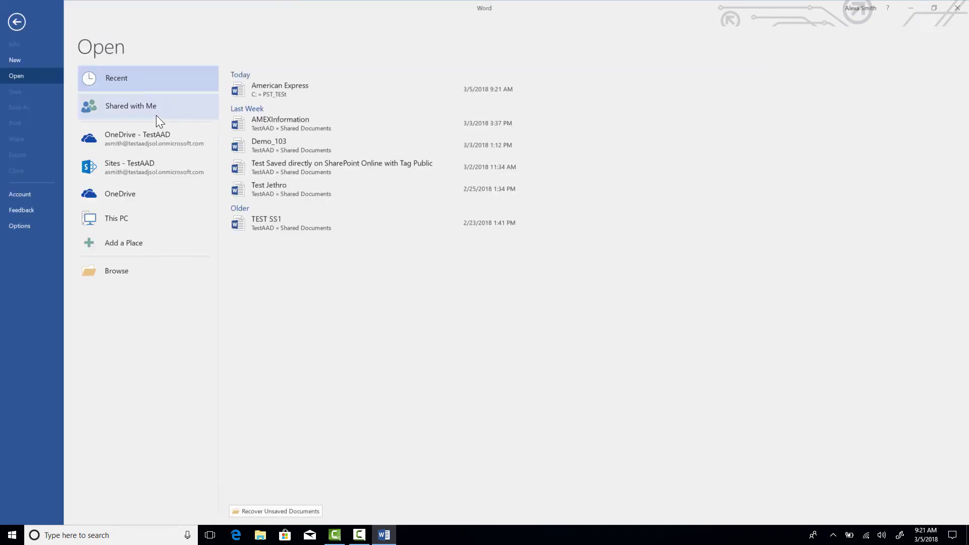
{"action": "left_click", "coordinate": [134, 174]}
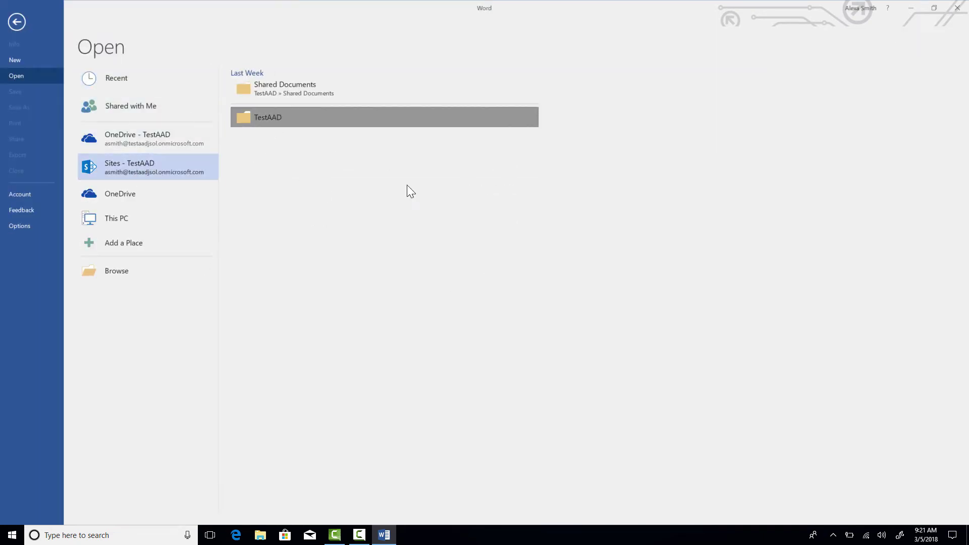
{"action": "left_click", "coordinate": [278, 117]}
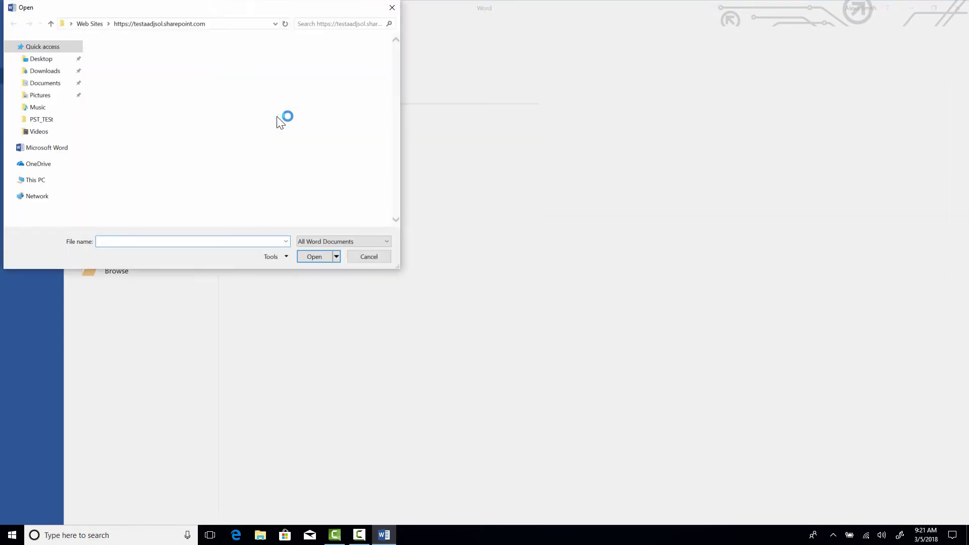
{"action": "left_click", "coordinate": [119, 92]}
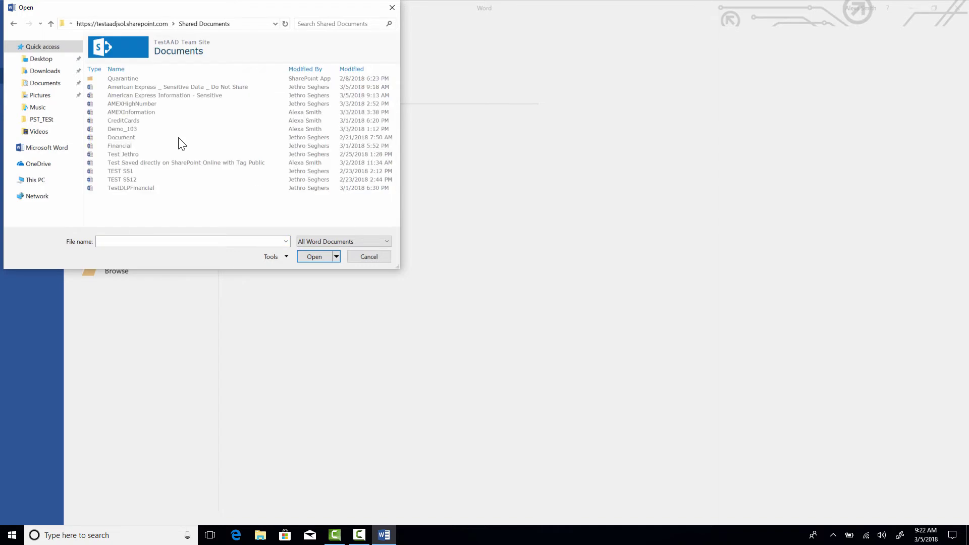
{"action": "double_click", "coordinate": [243, 87]}
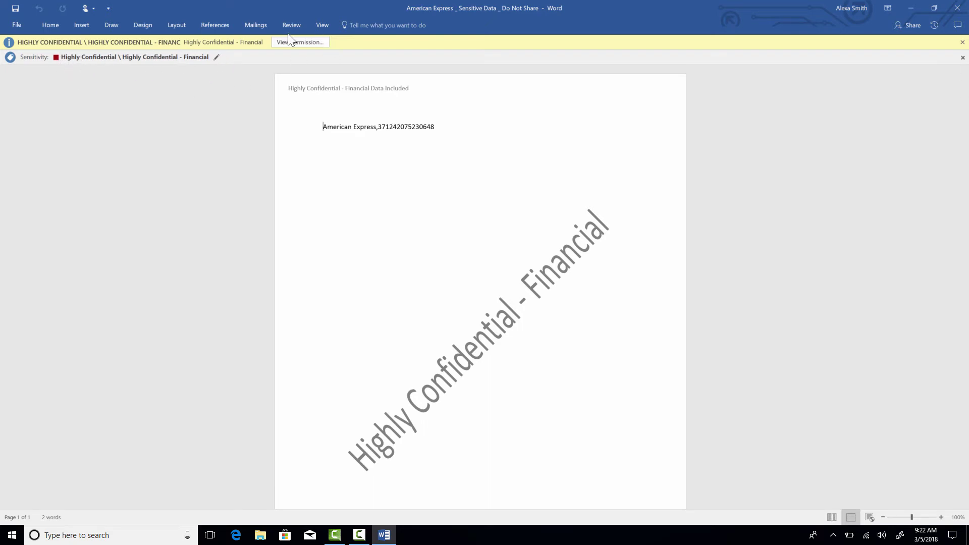
- Review the current account's permissions on the protected document
{"action": "left_click", "coordinate": [311, 43]}
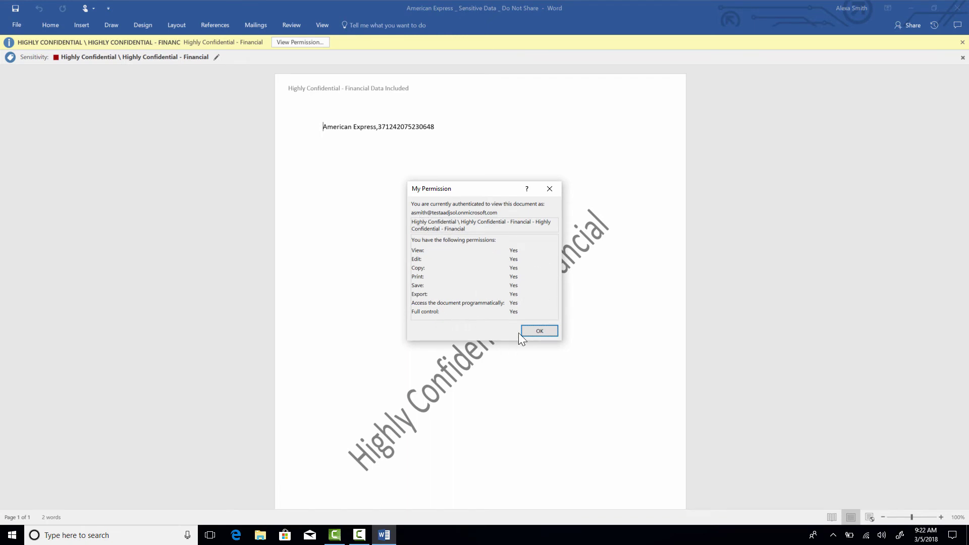
{"action": "left_click", "coordinate": [549, 333]}
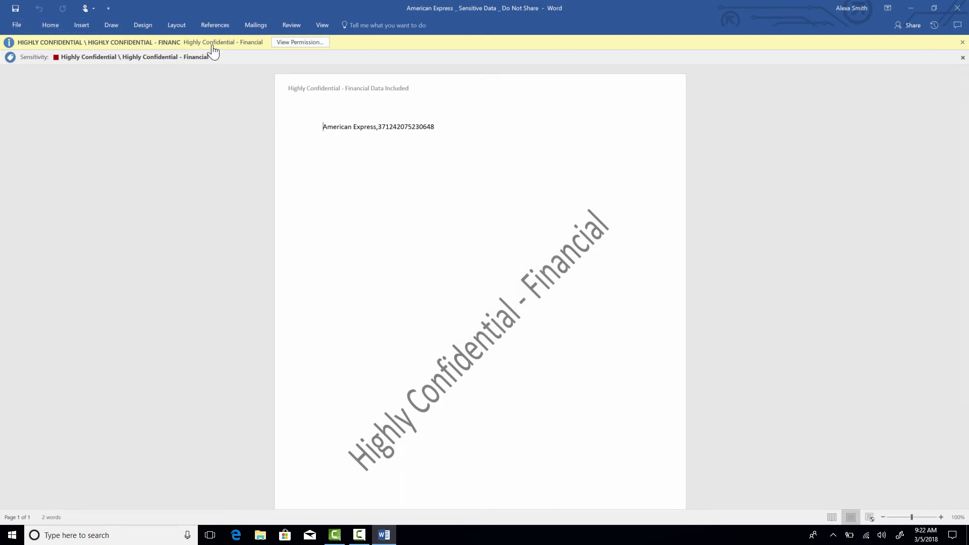
- Add the line "This is something we need to add ..." below the card number, then save and close the document
{"action": "left_click", "coordinate": [455, 141]}
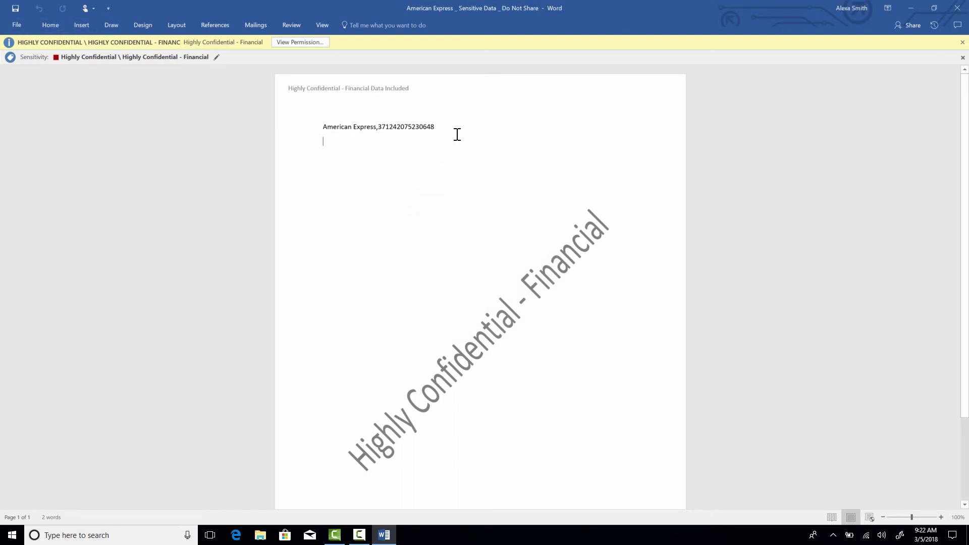
{"action": "type", "text": "This is"}
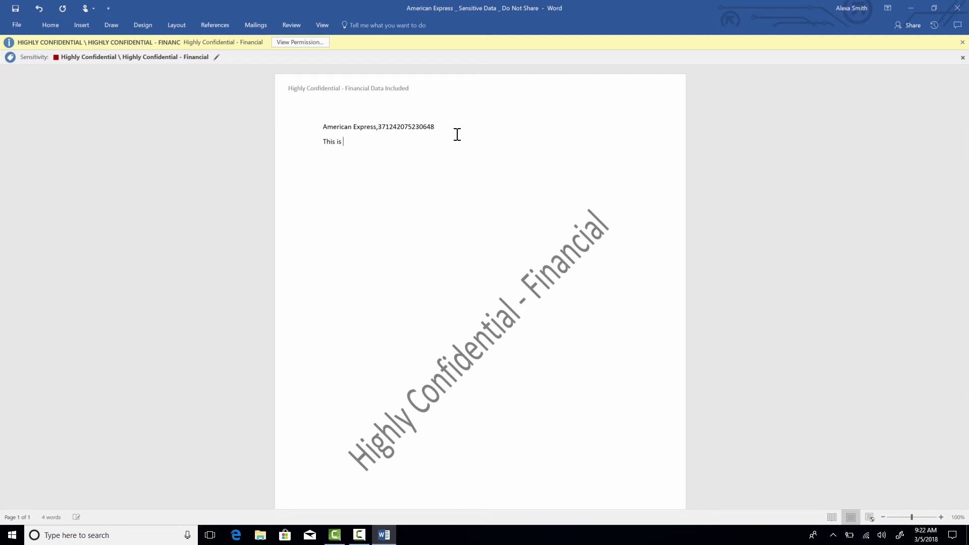
{"action": "type", "text": " something we h"}
{"action": "type", "text": "eed to add ..."}
{"action": "left_click", "coordinate": [54, 26]}
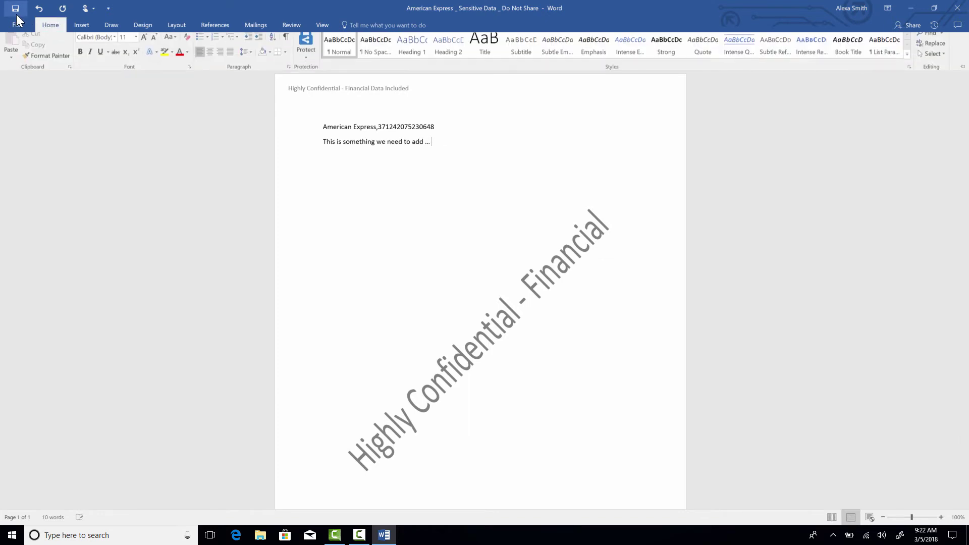
{"action": "left_click", "coordinate": [15, 8]}
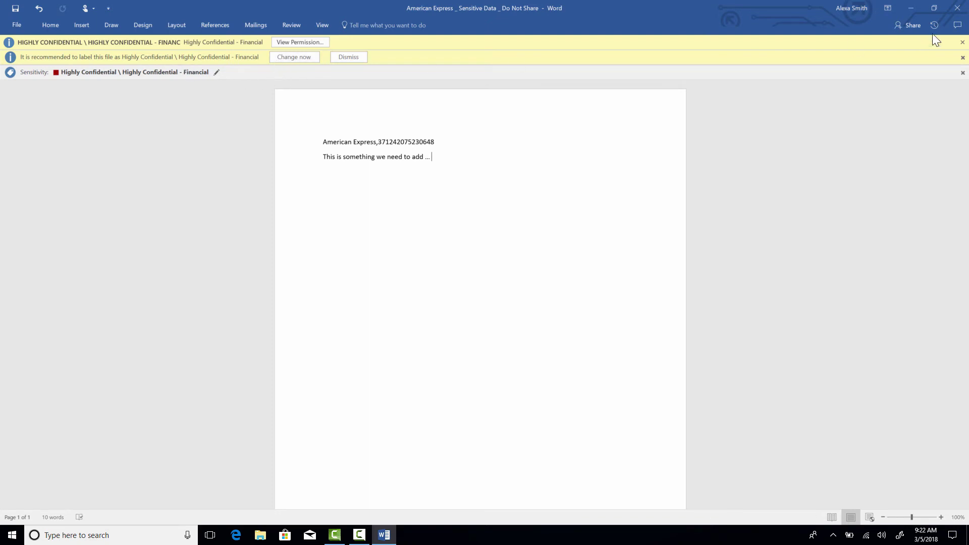
{"action": "left_click", "coordinate": [956, 8]}
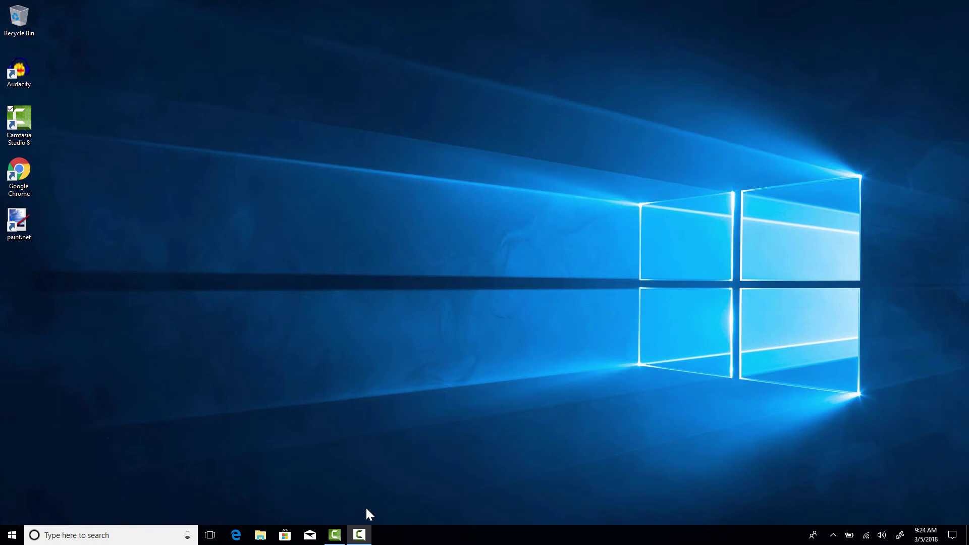
- Start Word 2016 and browse the TestAAD SharePoint site for a document to open
{"action": "left_click", "coordinate": [12, 535]}
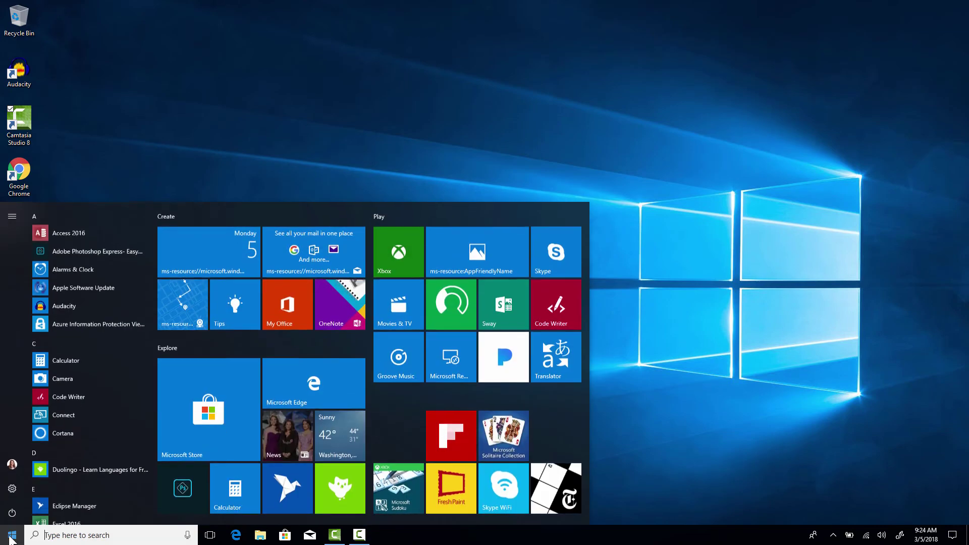
{"action": "type", "text": "word"}
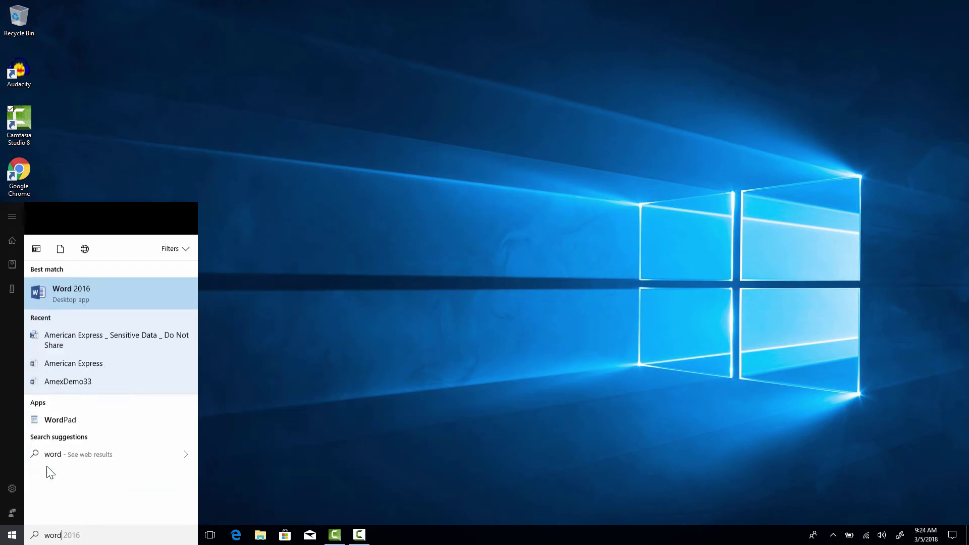
{"action": "left_click", "coordinate": [99, 261]}
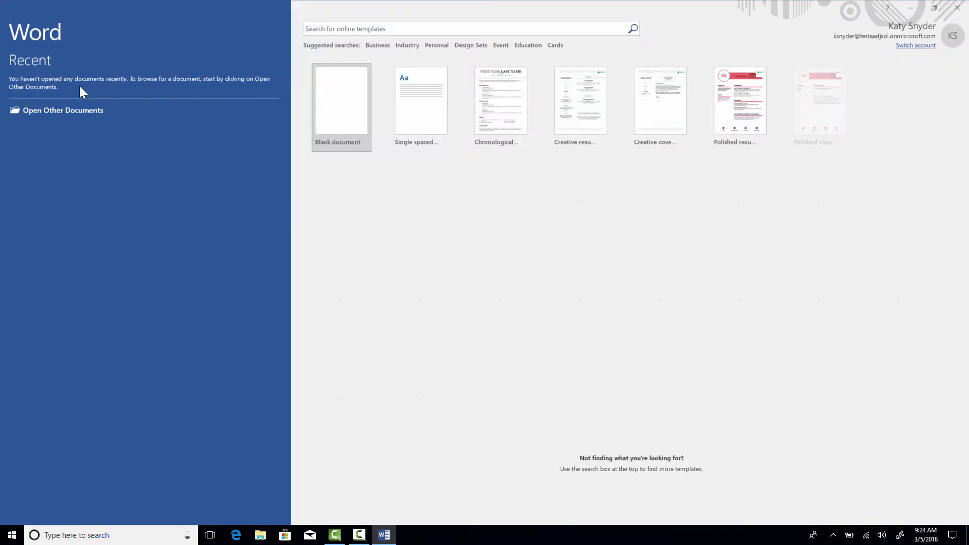
{"action": "key", "text": "ctrl+o"}
{"action": "left_click", "coordinate": [132, 162]}
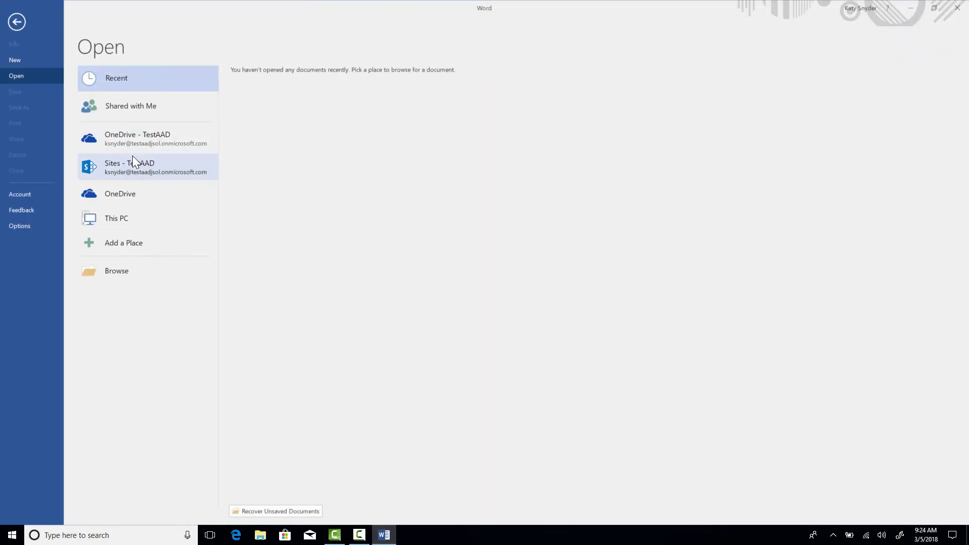
{"action": "left_click", "coordinate": [268, 85]}
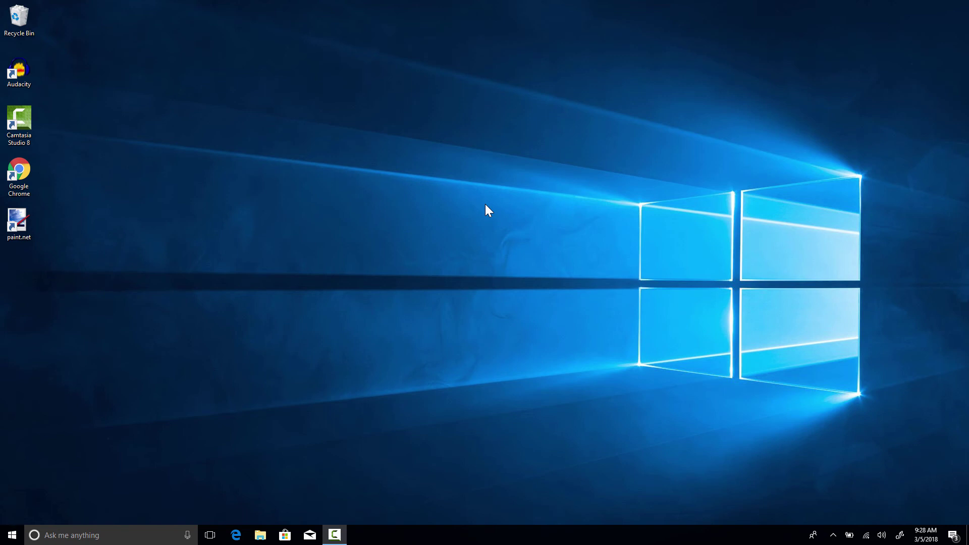
- Start Word and open the recent document "American Express _ Sensitive Data _ Do Not Share"
{"action": "key", "text": "super"}
{"action": "type", "text": "word"}
{"action": "left_click", "coordinate": [95, 260]}
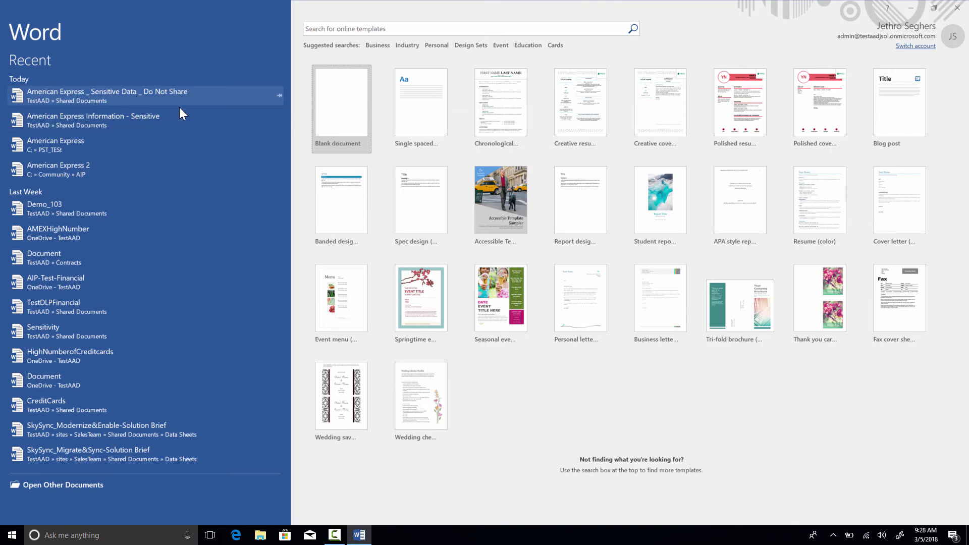
{"action": "left_click", "coordinate": [315, 147]}
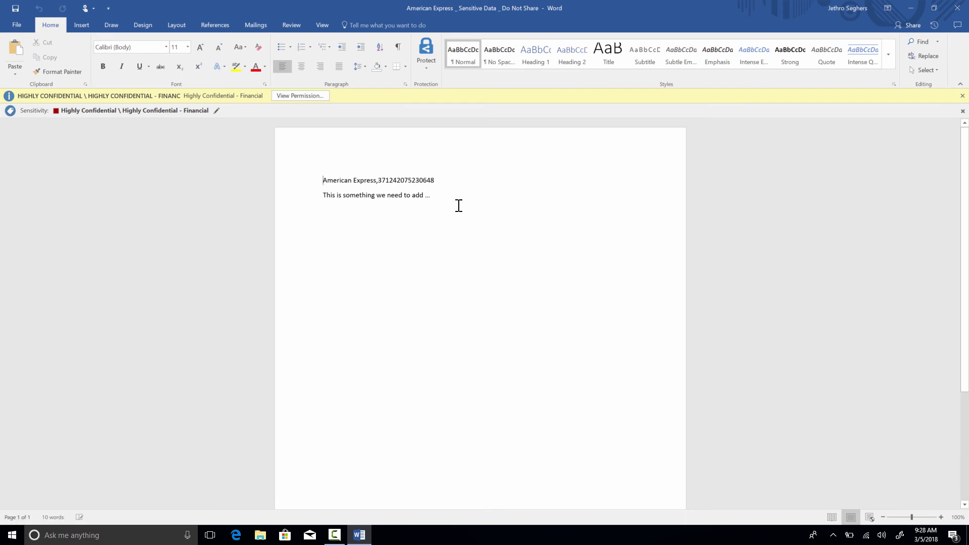
- Open the Track and Revoke page for the protected document to examine its views and denied access
{"action": "left_click", "coordinate": [425, 61]}
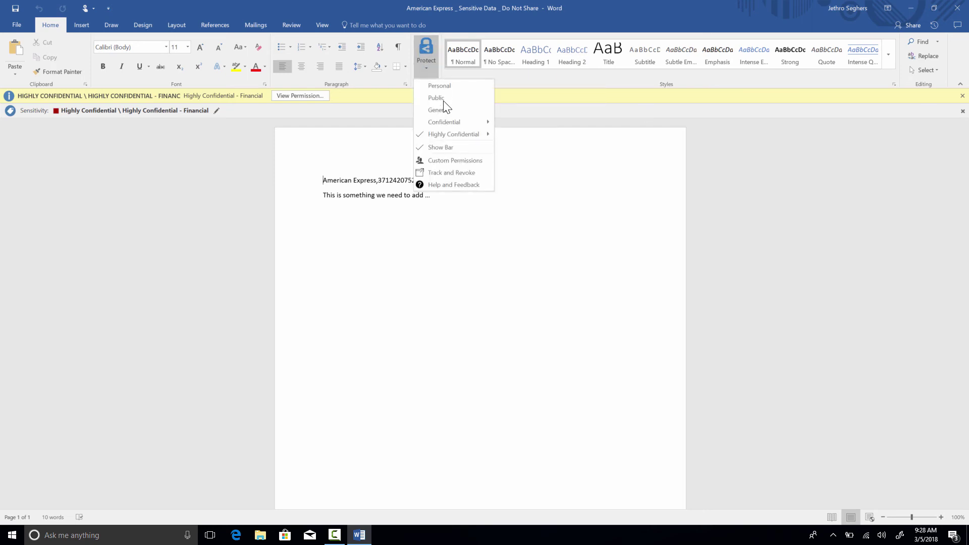
{"action": "left_click", "coordinate": [443, 172]}
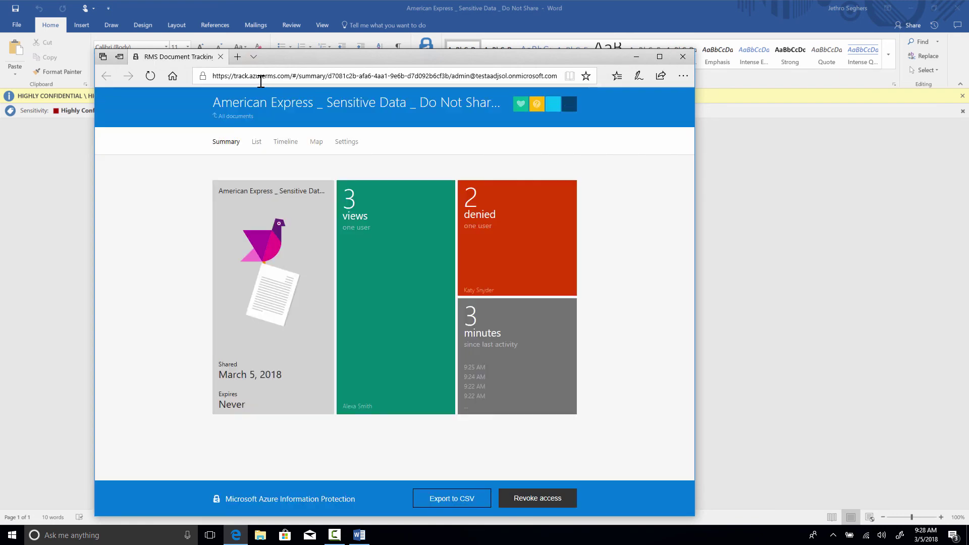
- Examine the tracked document's access records by user and denied status, over time, and on the world map
{"action": "left_click", "coordinate": [659, 57]}
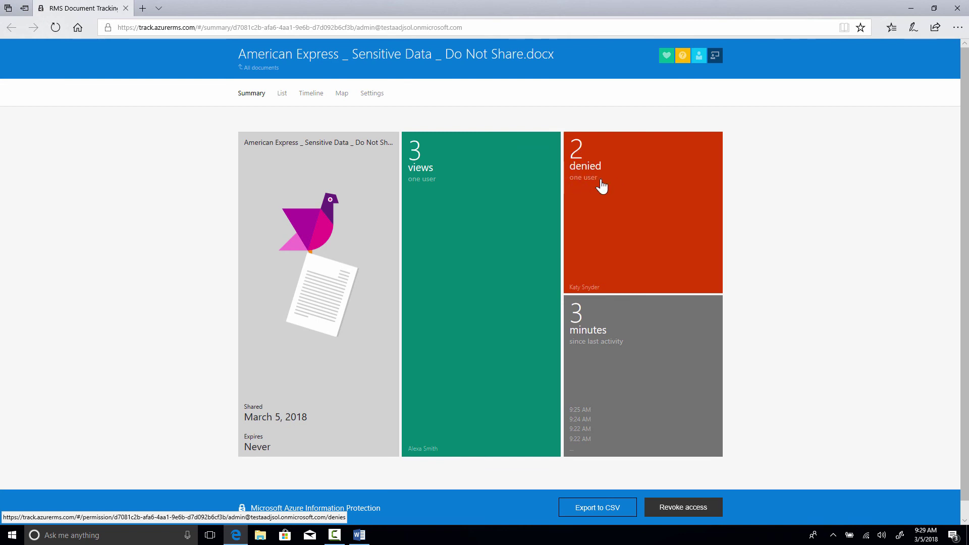
{"action": "left_click", "coordinate": [629, 214]}
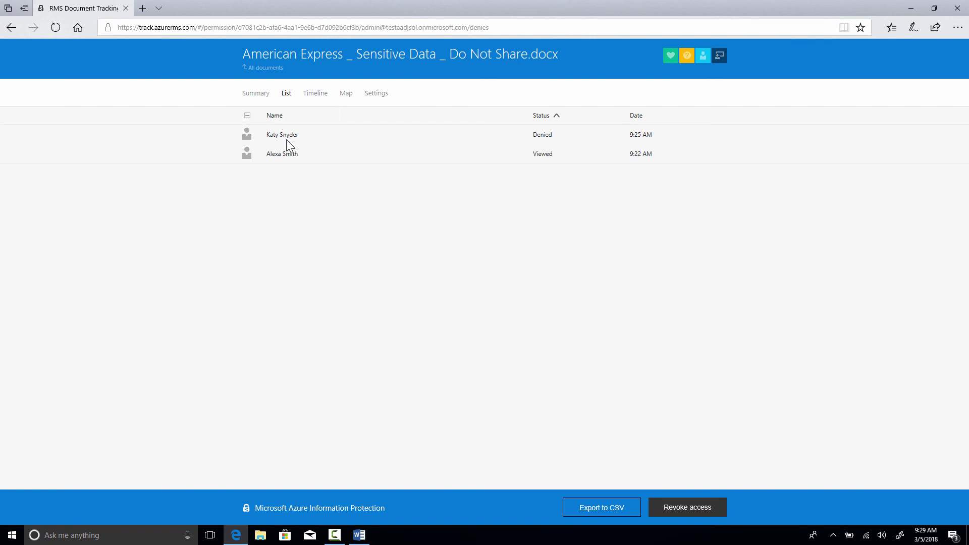
{"action": "left_click", "coordinate": [313, 96]}
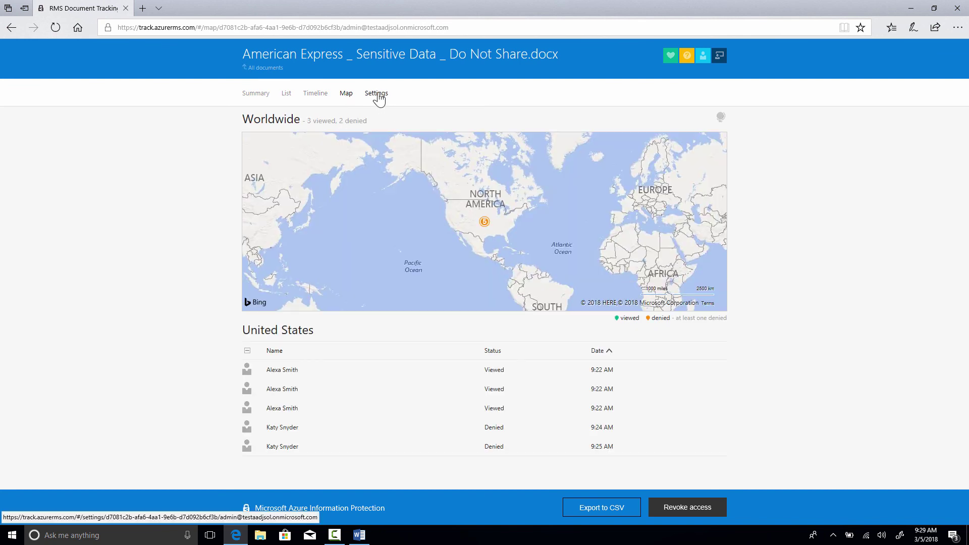
- Set the tracked document's email notifications to "Notify me only when access to the document is denied"
{"action": "left_click", "coordinate": [377, 95]}
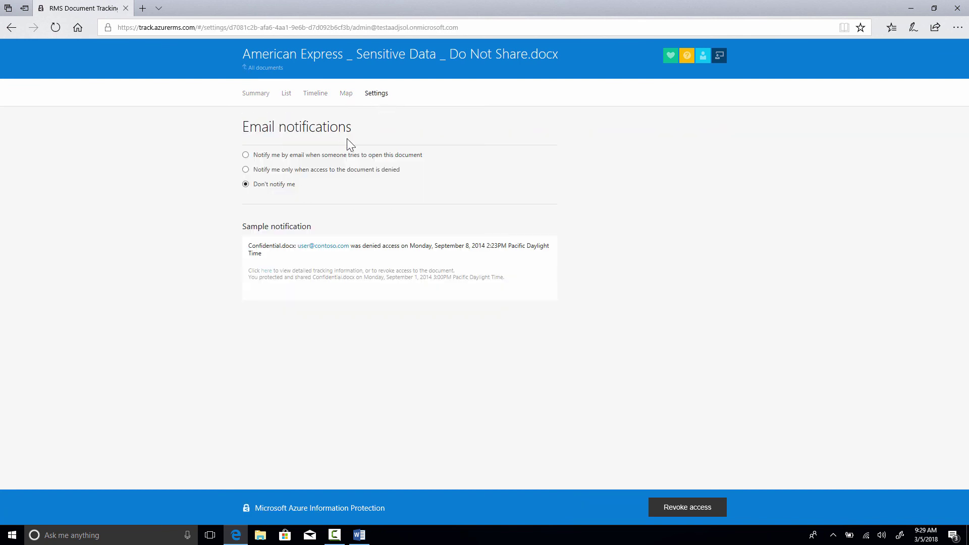
{"action": "left_click", "coordinate": [245, 155]}
{"action": "left_click", "coordinate": [246, 170]}
- Switch back to the protected document in Word and check the details of its applied sensitivity label
{"action": "left_click", "coordinate": [359, 537]}
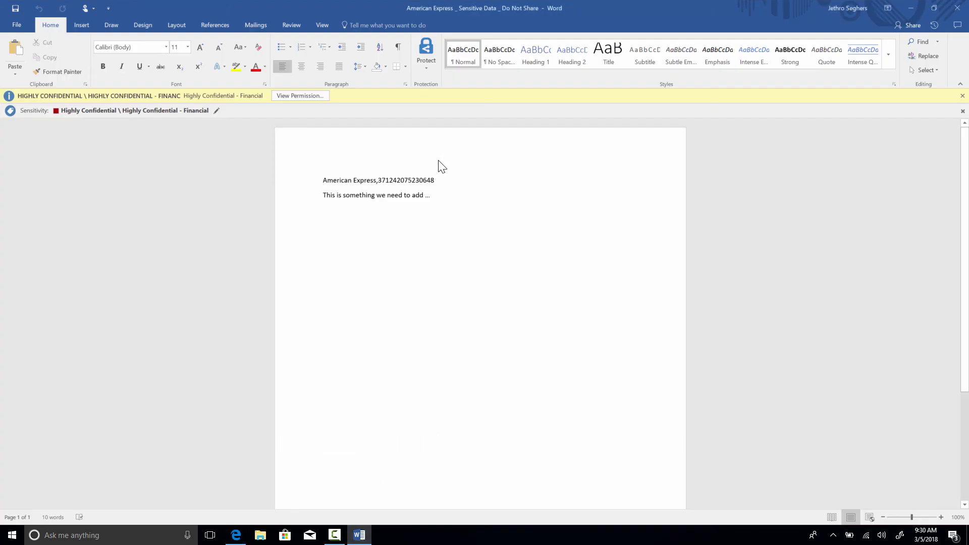
{"action": "mouse_move", "coordinate": [434, 50]}
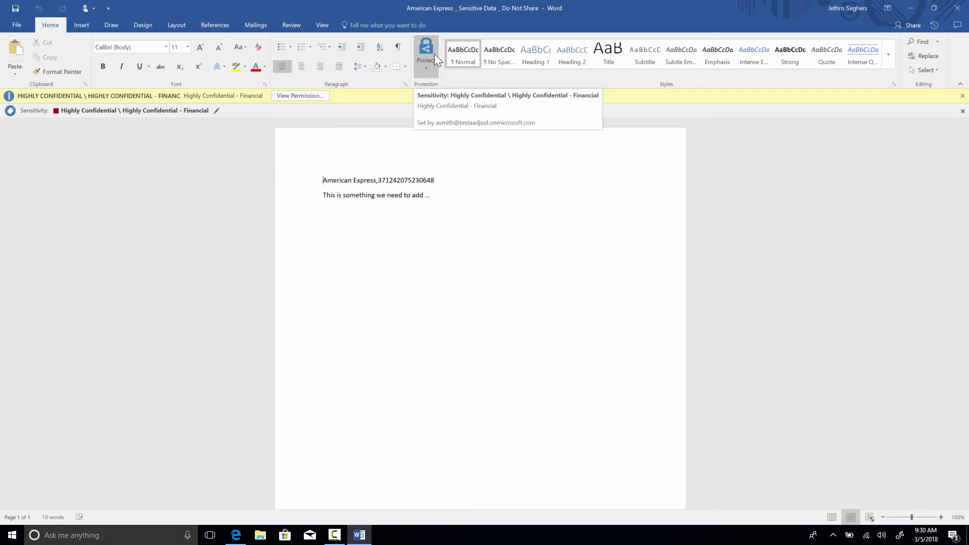